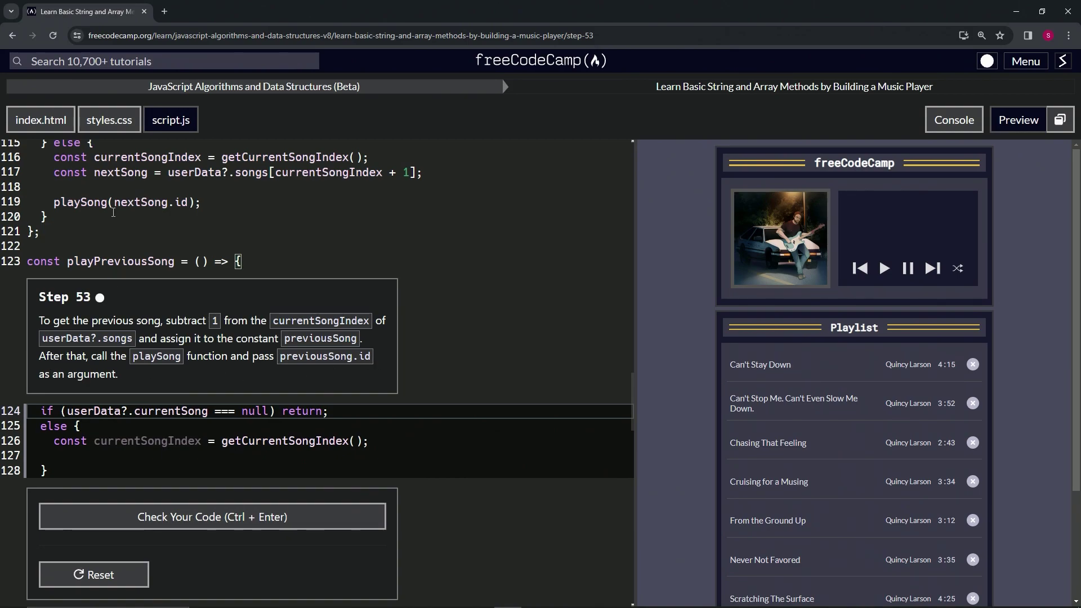
# Copy the nextSong lines into playPreviousSong's else block
pyautogui.click(215, 206)
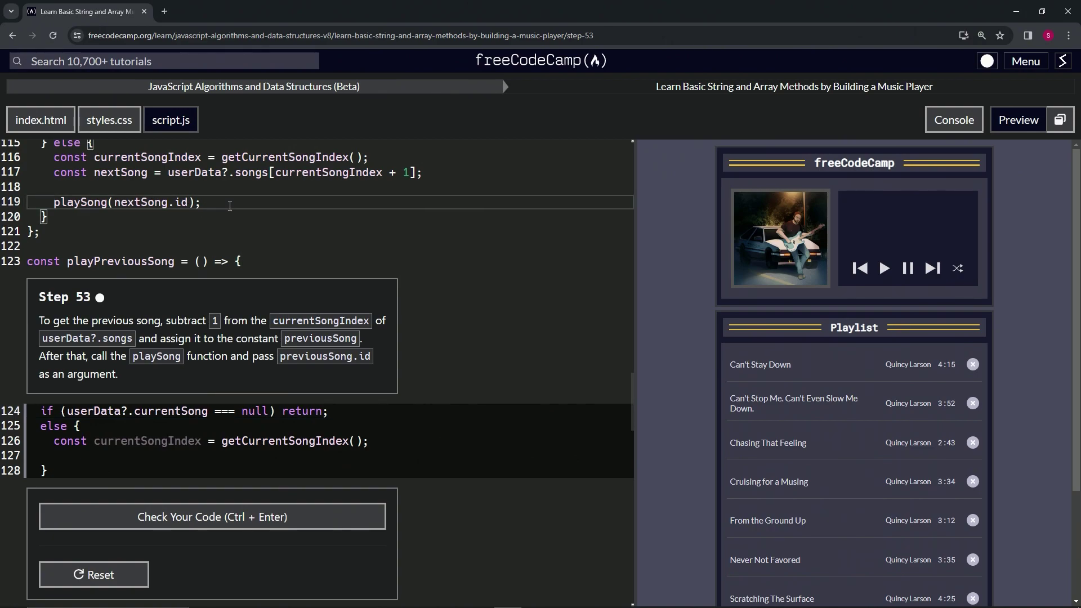
pyautogui.moveTo(267, 203); pyautogui.dragTo(371, 157)
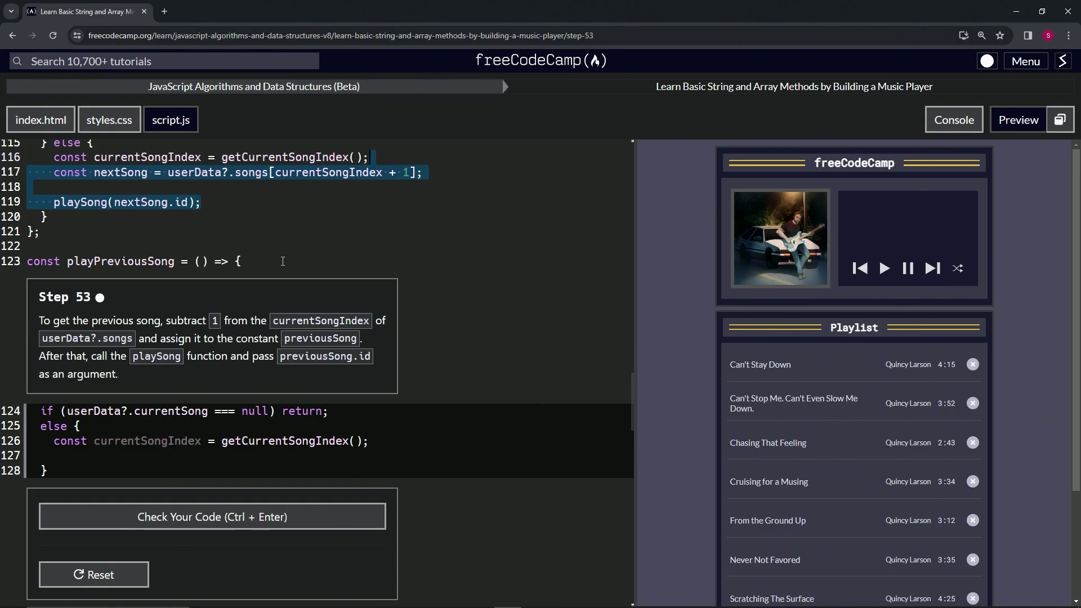
pyautogui.click(358, 459)
pyautogui.click(376, 449)
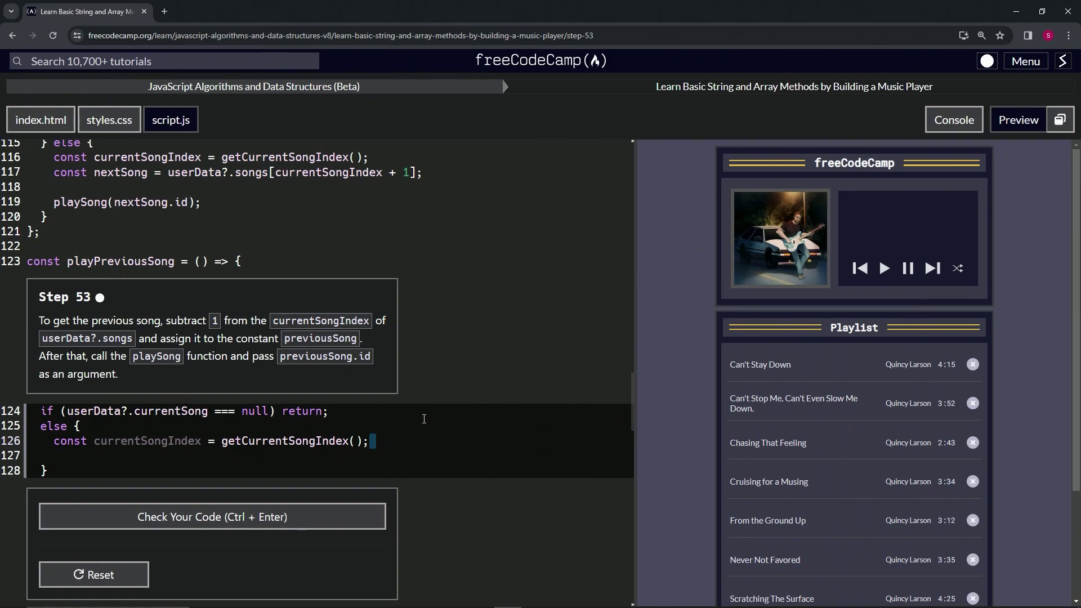
pyautogui.write('const nextSong = userData?.songs[currentSongIndex + 1];  playSong(nextSong.id);')
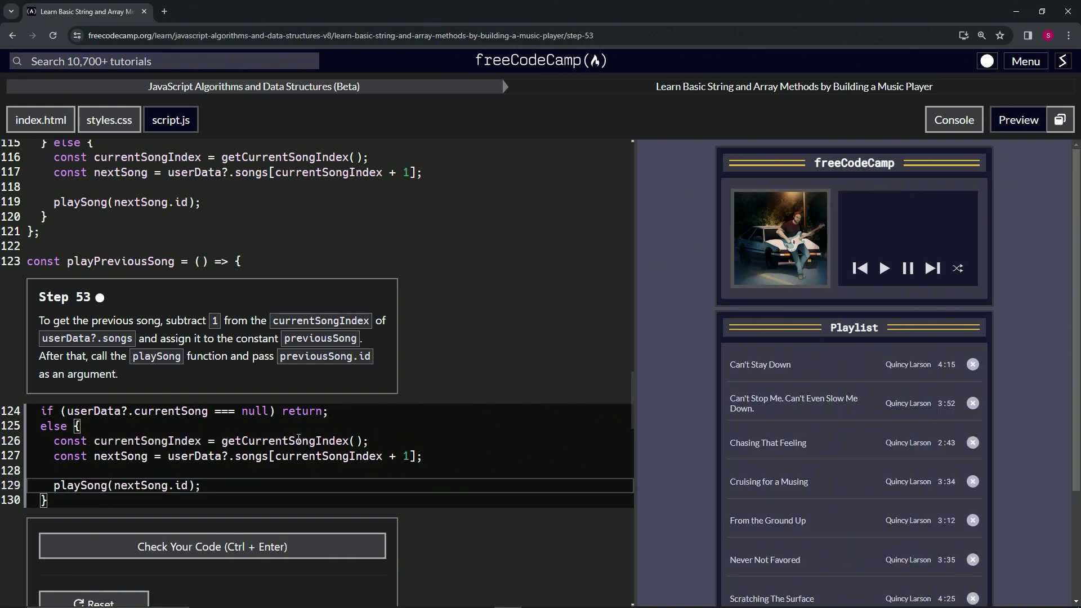
# Rename the copy to previousSong, use currentSongIndex - 1, and call playSong(previousSong.id)
pyautogui.moveTo(122, 457); pyautogui.dragTo(94, 457)
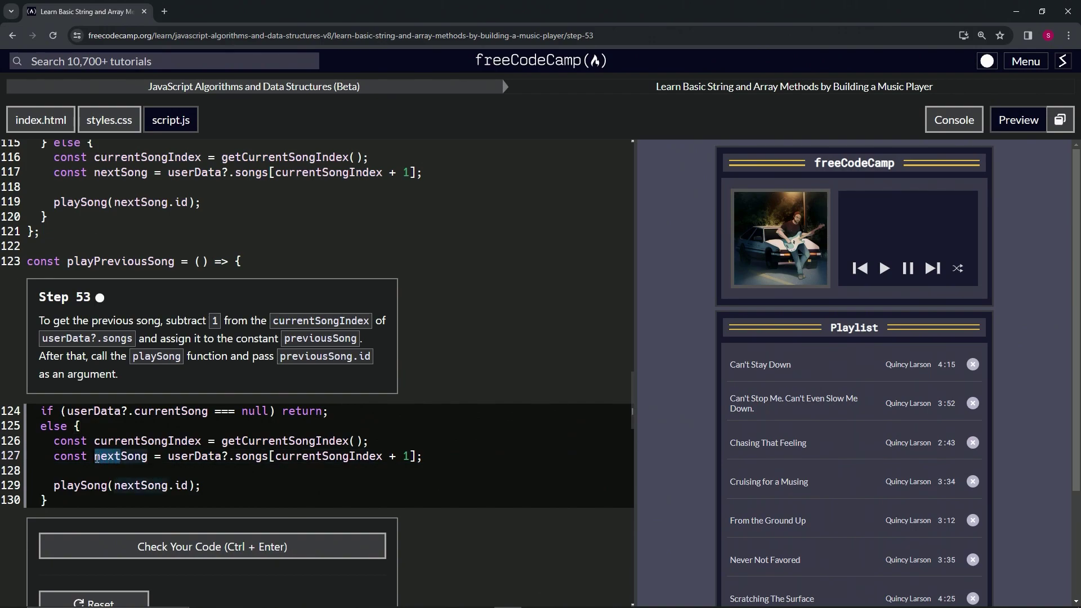
pyautogui.write('previouSong = us')
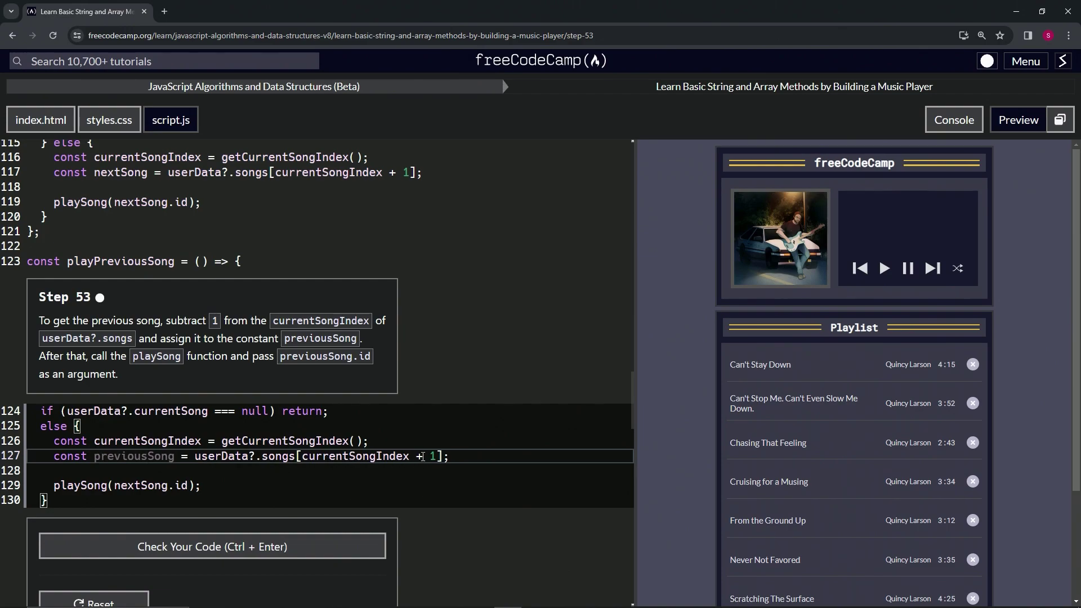
pyautogui.doubleClick(419, 457)
pyautogui.write('-')
pyautogui.doubleClick(125, 455)
pyautogui.hotkey('ctrl', 'c')
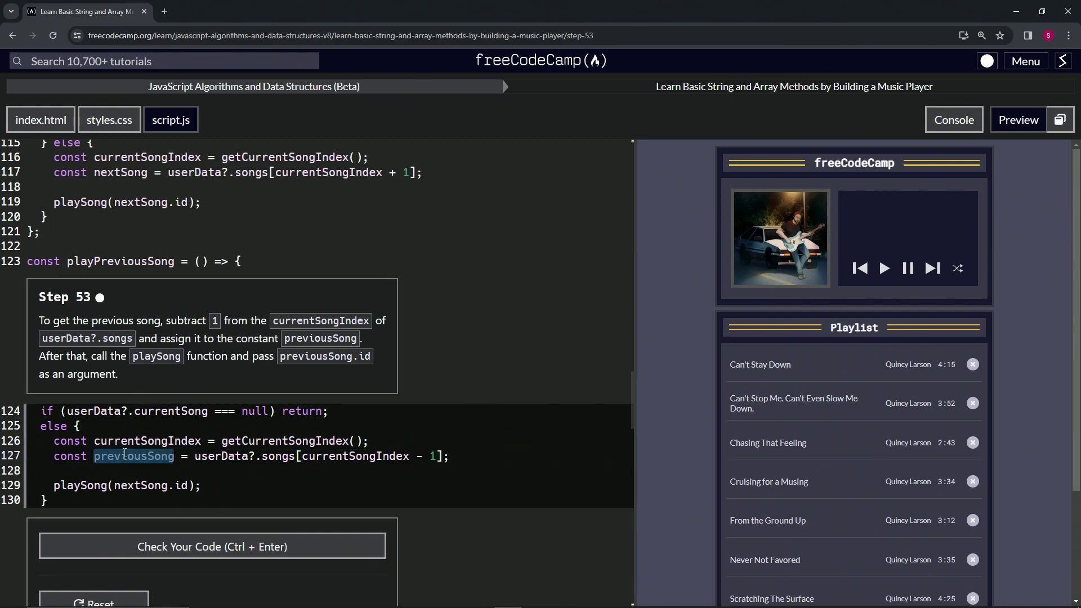
pyautogui.doubleClick(141, 485)
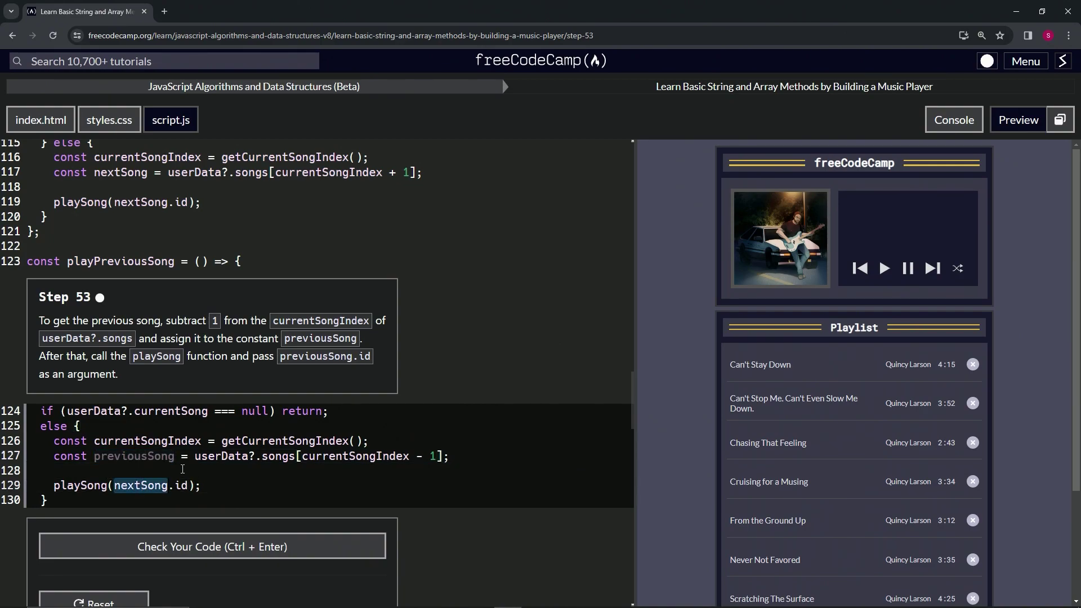
pyautogui.hotkey('ctrl', 'v')
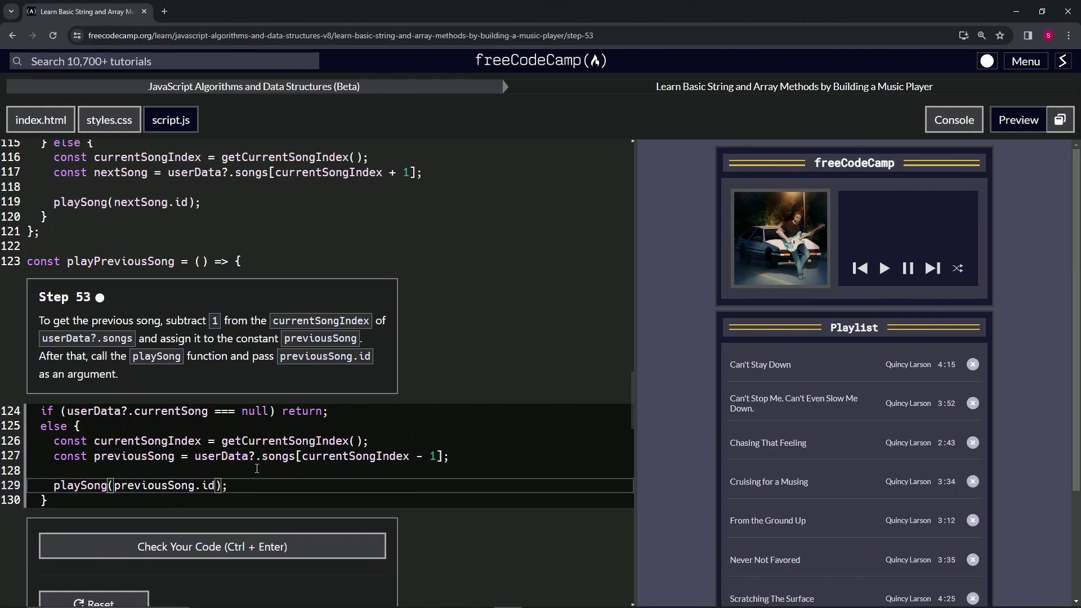
# Check the Step 53 code and submit it to advance to Step 54
pyautogui.hotkey('ctrl', 'Return')
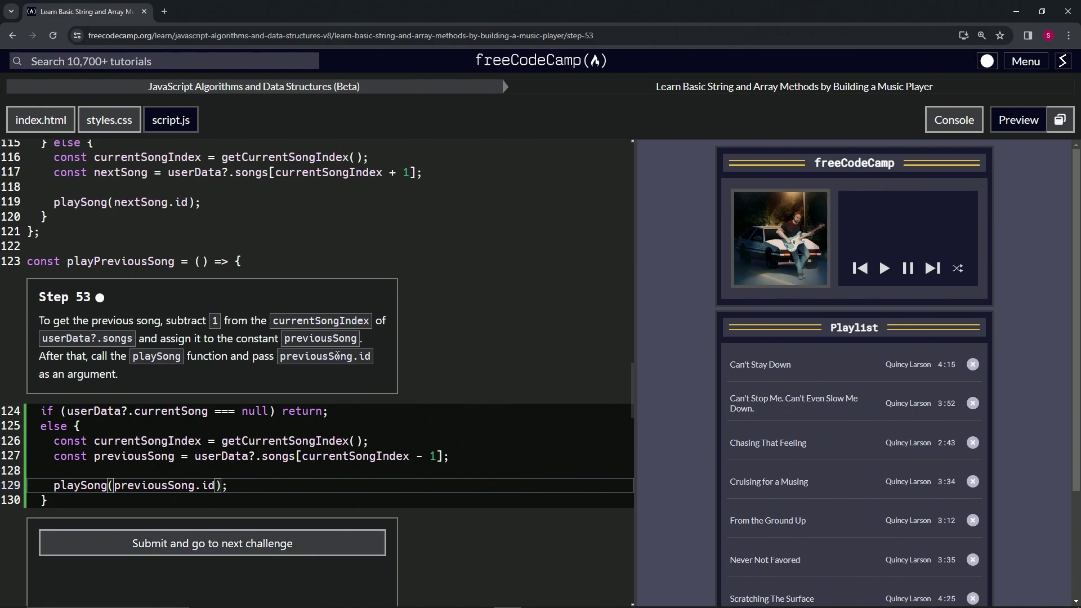
pyautogui.click(221, 452)
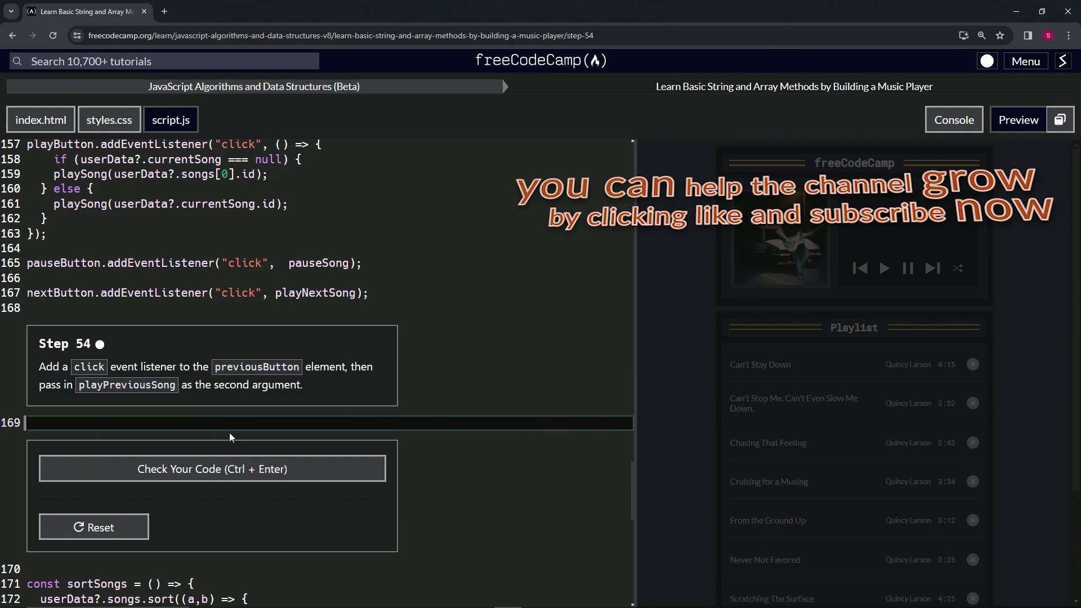